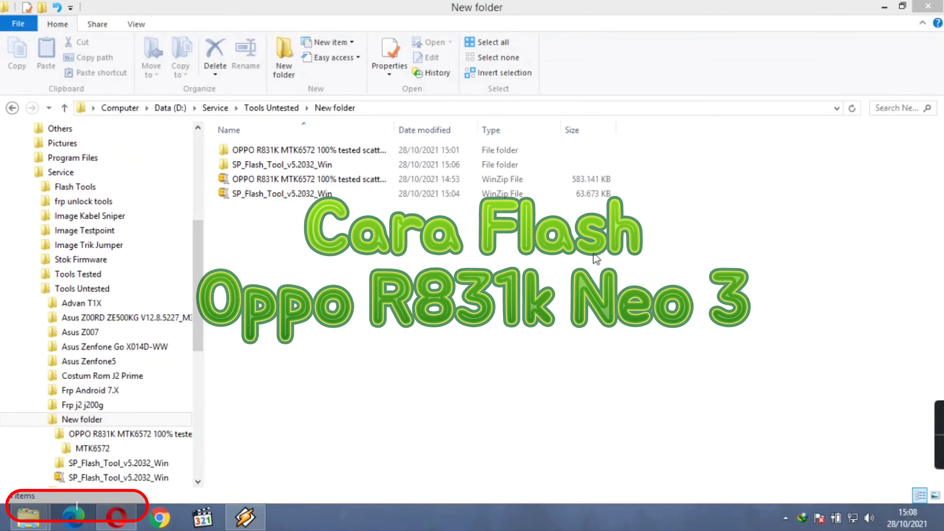
- Examine the contents of the SP_Flash_Tool_v5.2032_Win folder and the MTK6572 folder inside the OPPO R831K firmware folder
click(266, 153)
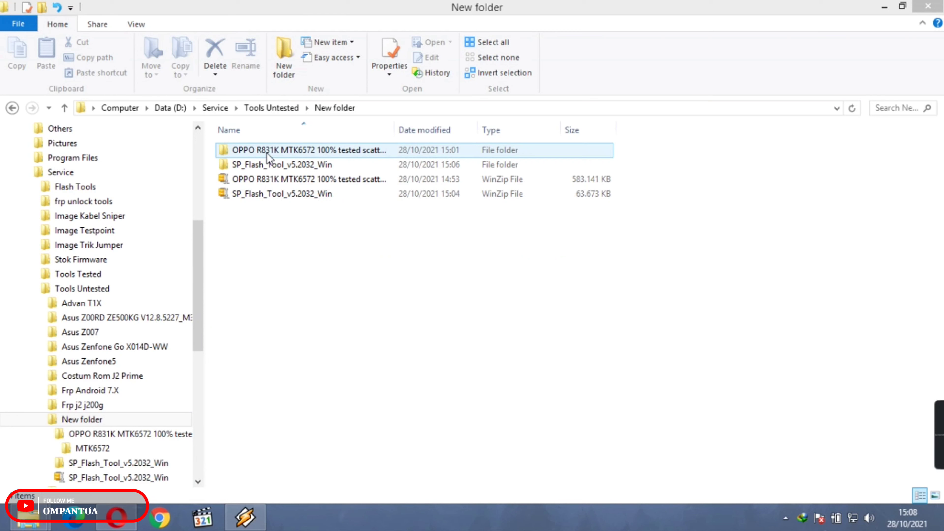
click(268, 152)
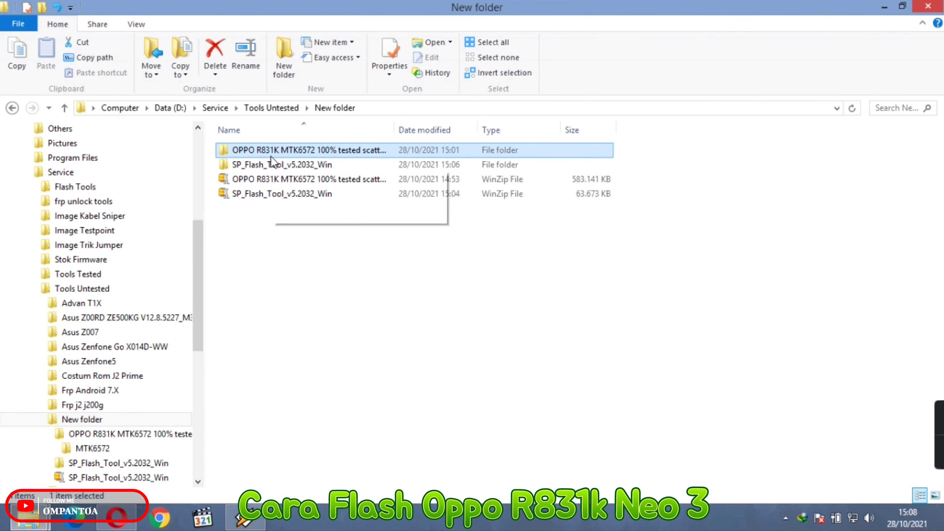
double_click(271, 165)
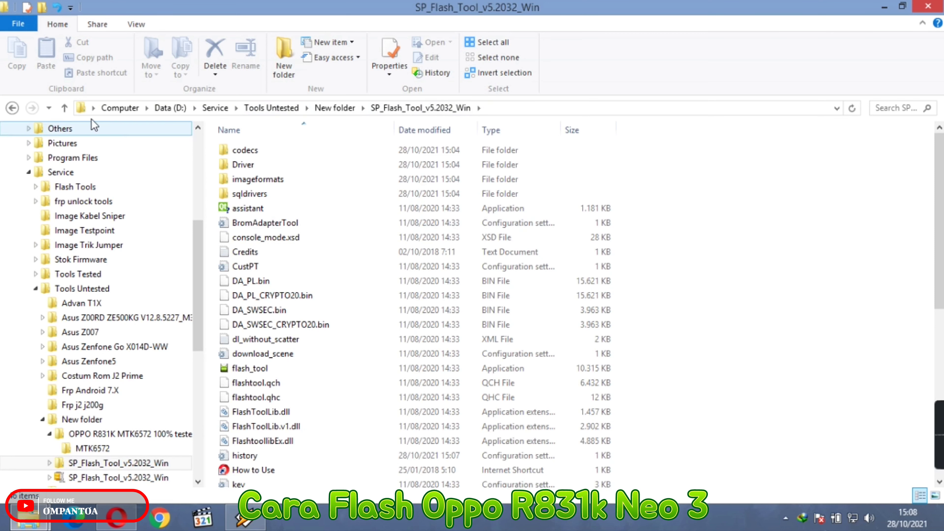
click(64, 108)
double_click(269, 150)
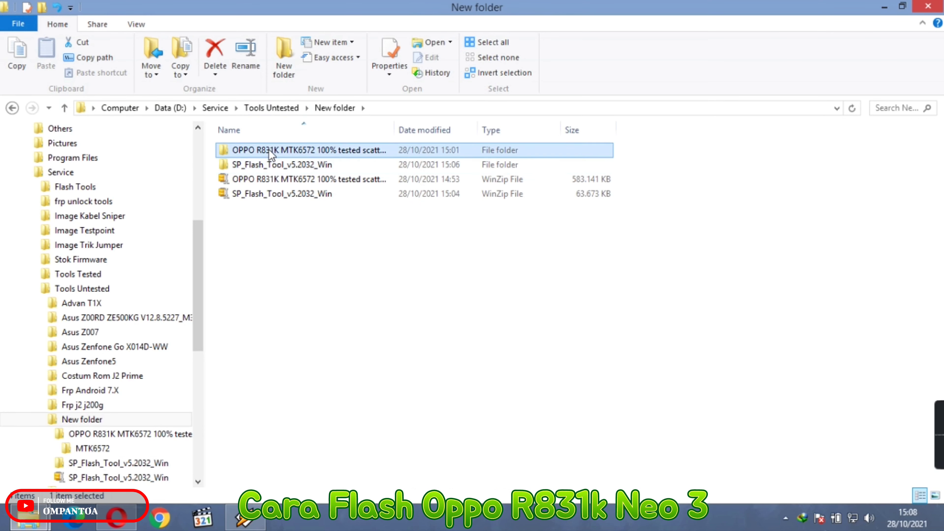
double_click(270, 153)
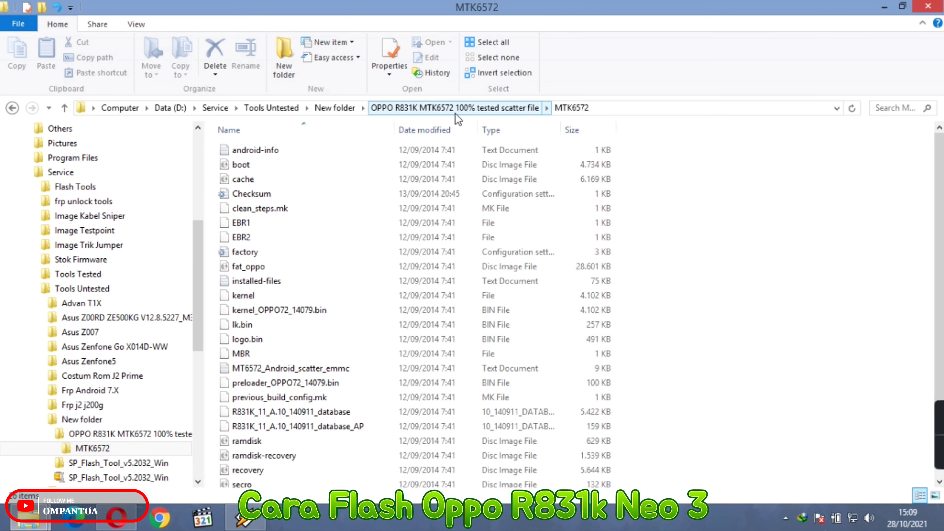
click(68, 108)
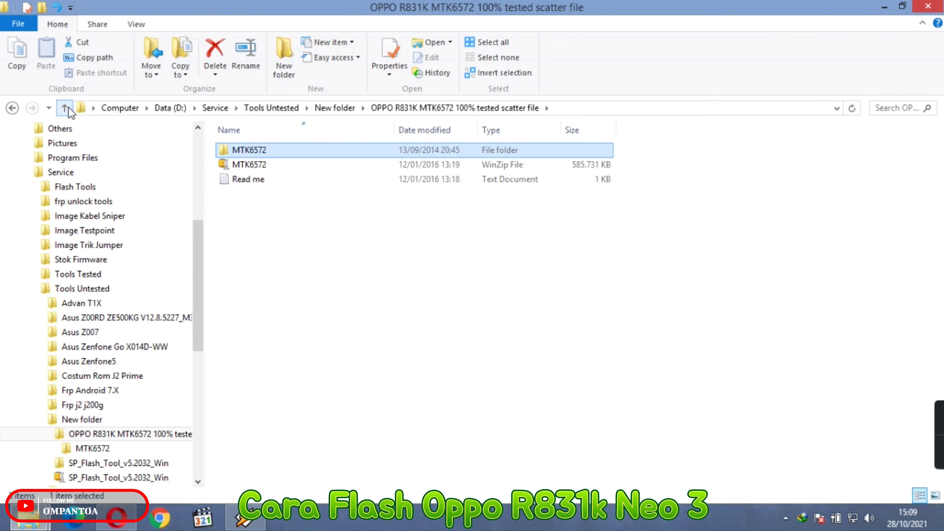
click(68, 108)
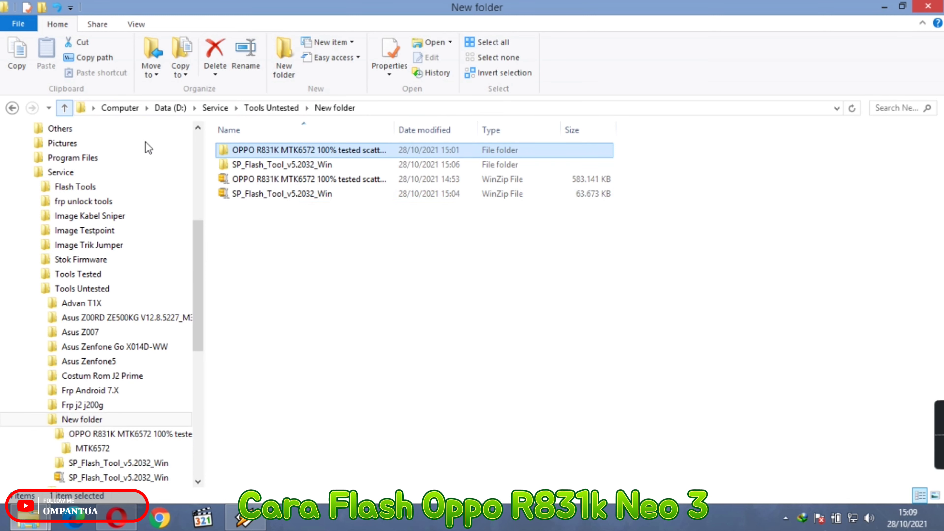
- Run flash_tool from the SP_Flash_Tool_v5.2032_Win folder as administrator
click(280, 166)
double_click(279, 166)
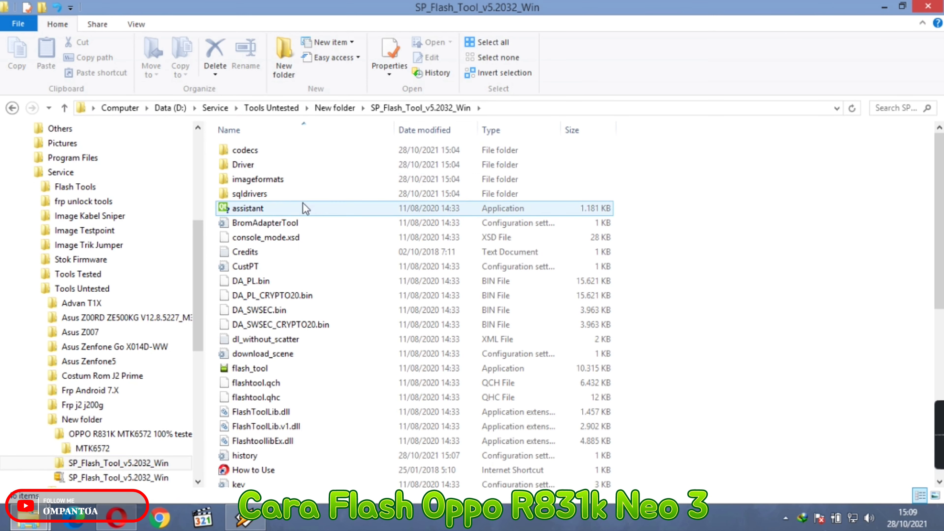
click(280, 369)
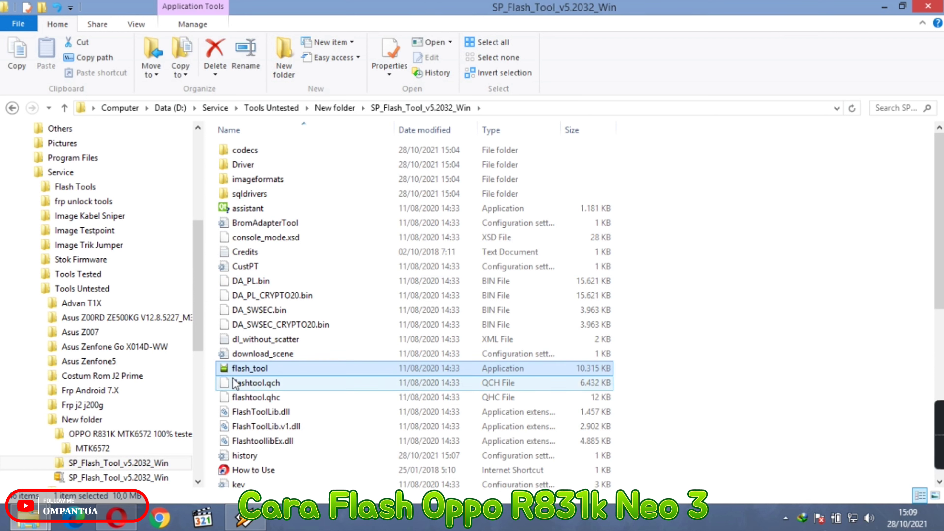
right_click(253, 370)
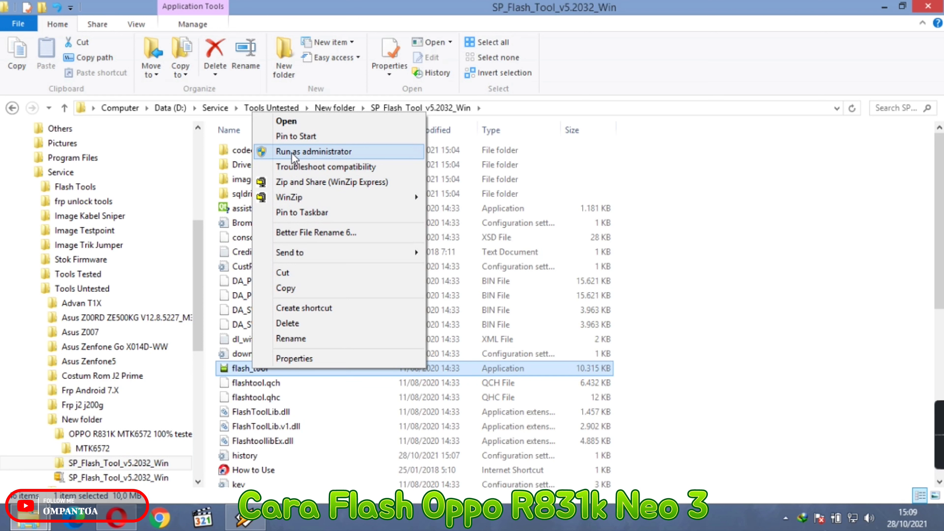
click(364, 156)
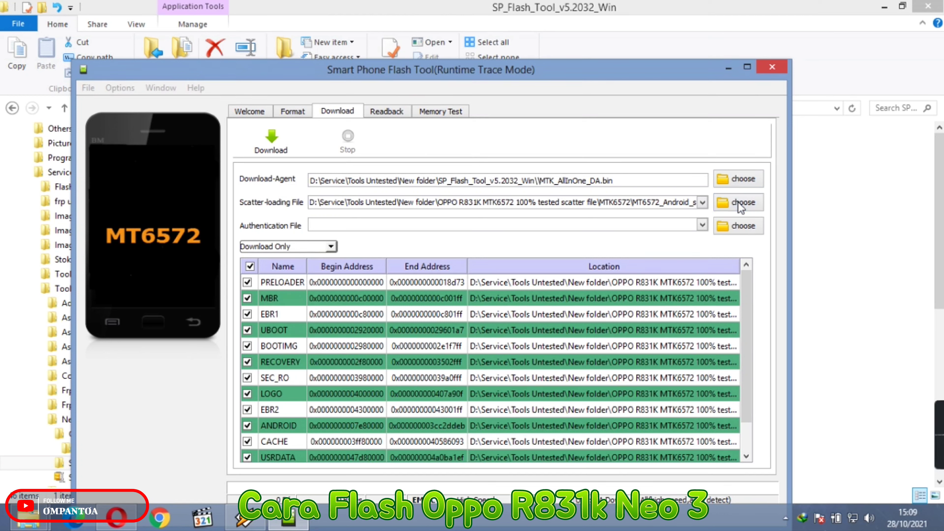
- Load MT6572_Android_scatter_emmc from the OPPO R831K firmware's MTK6572 folder as the scatter-loading file
click(739, 203)
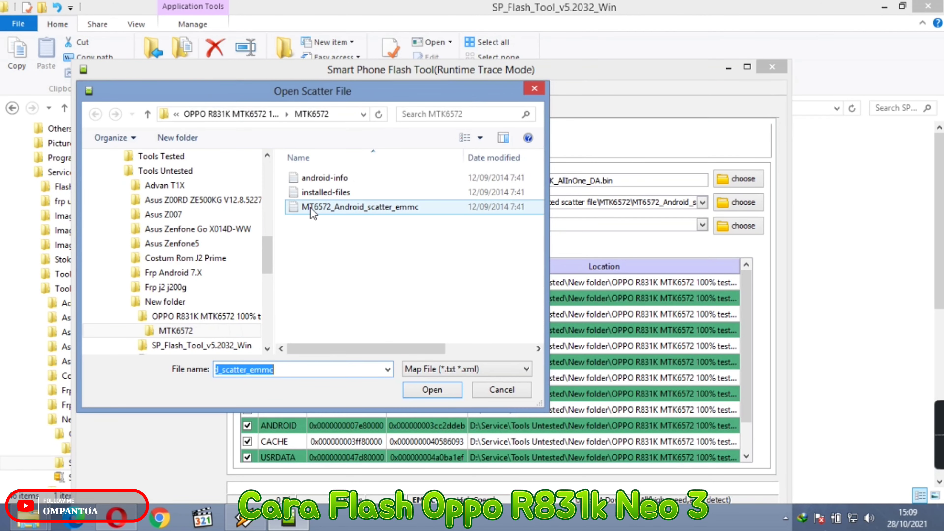
click(155, 304)
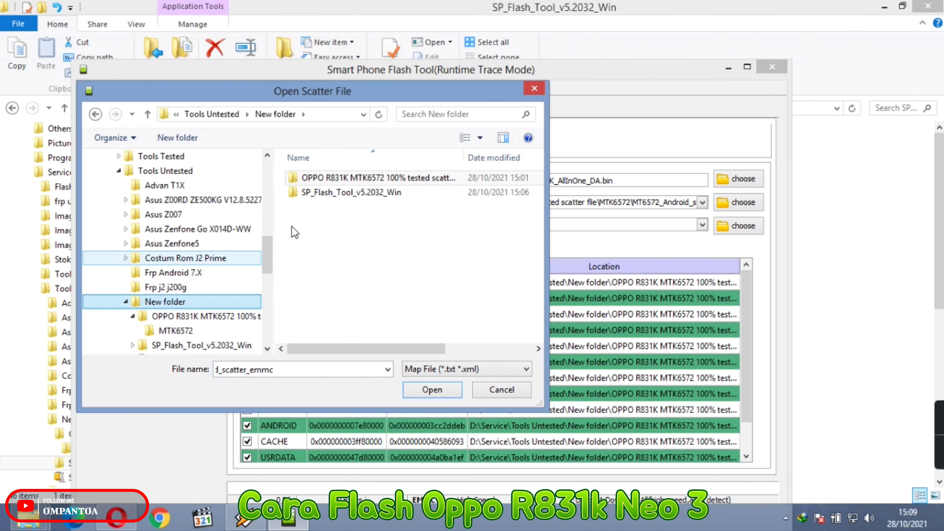
click(317, 177)
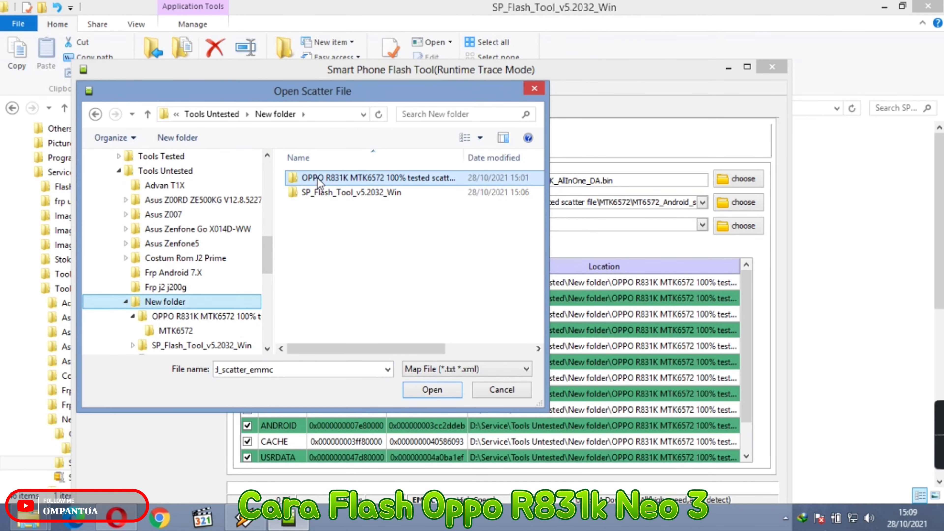
double_click(349, 181)
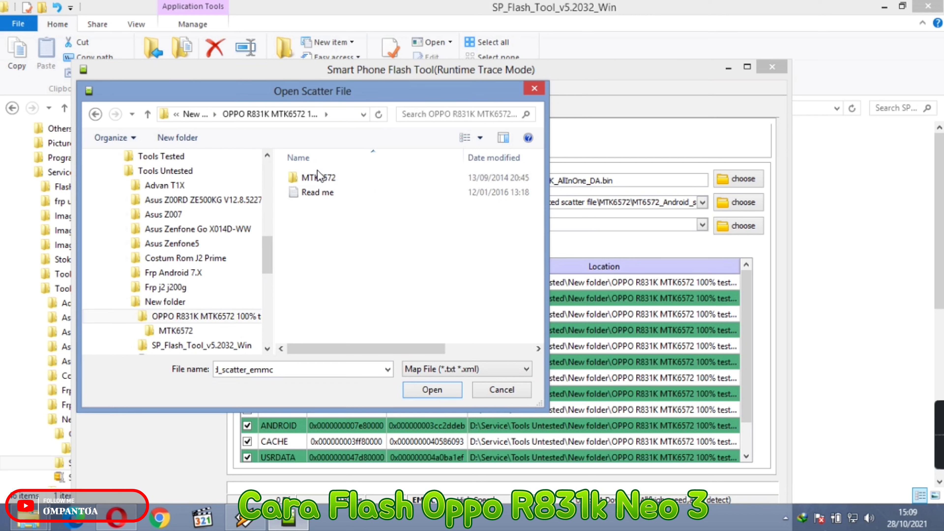
click(322, 180)
double_click(322, 181)
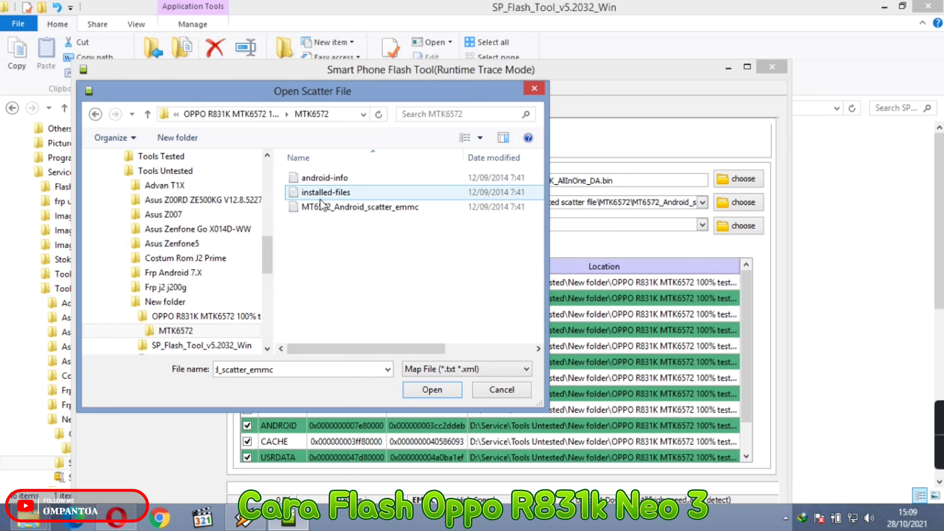
click(316, 208)
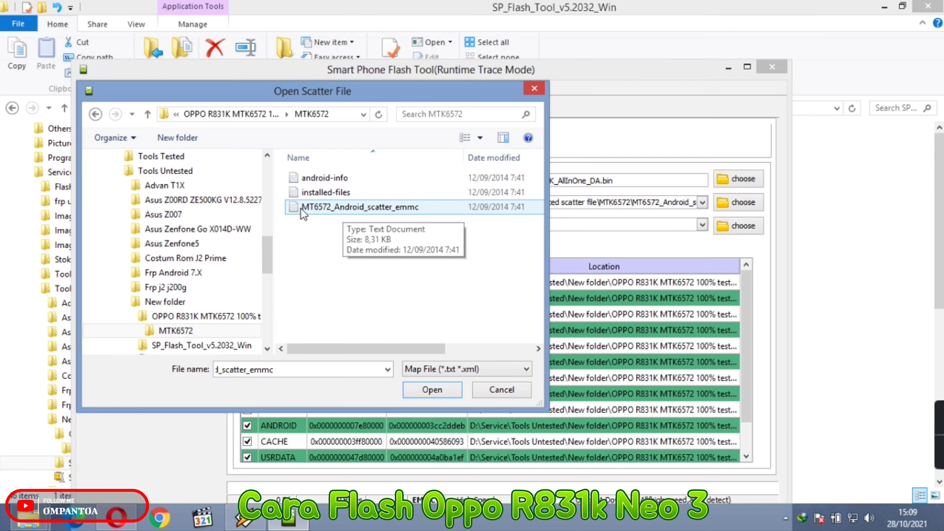
click(389, 212)
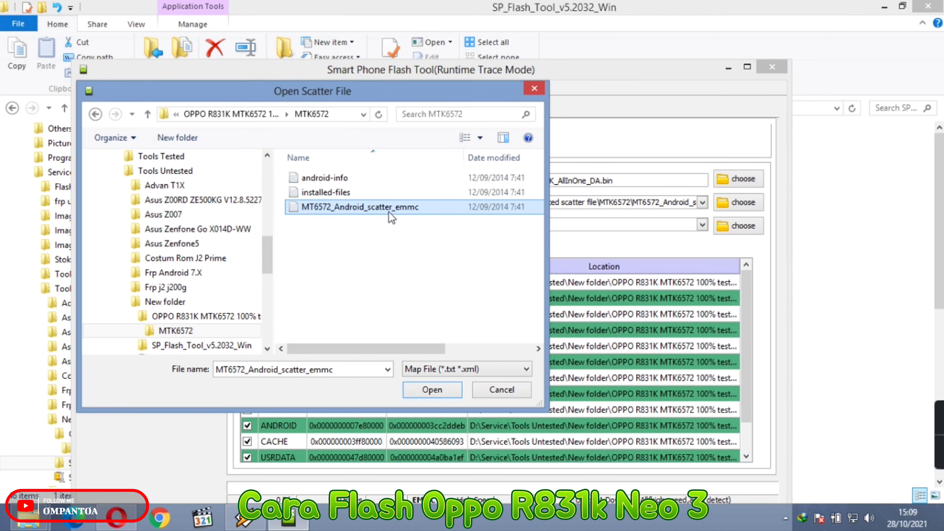
click(417, 392)
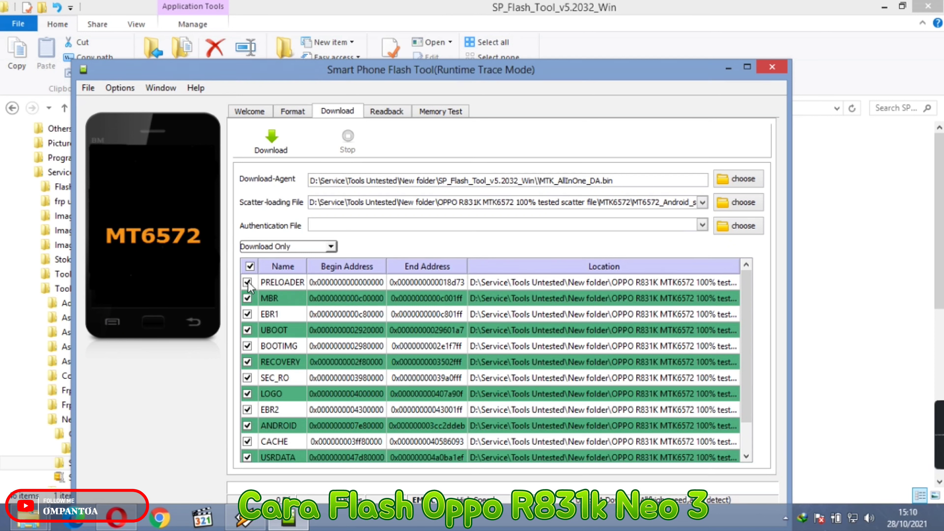
- Try to flash the phone in Download Only mode with the PRELOADER and UBOOT partitions excluded
click(248, 330)
scroll(375, 329, down, 1)
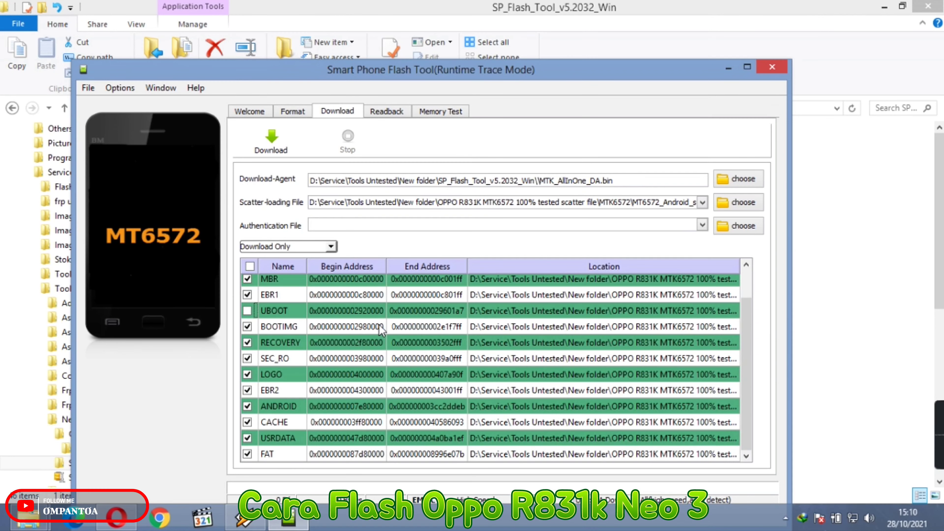
click(747, 66)
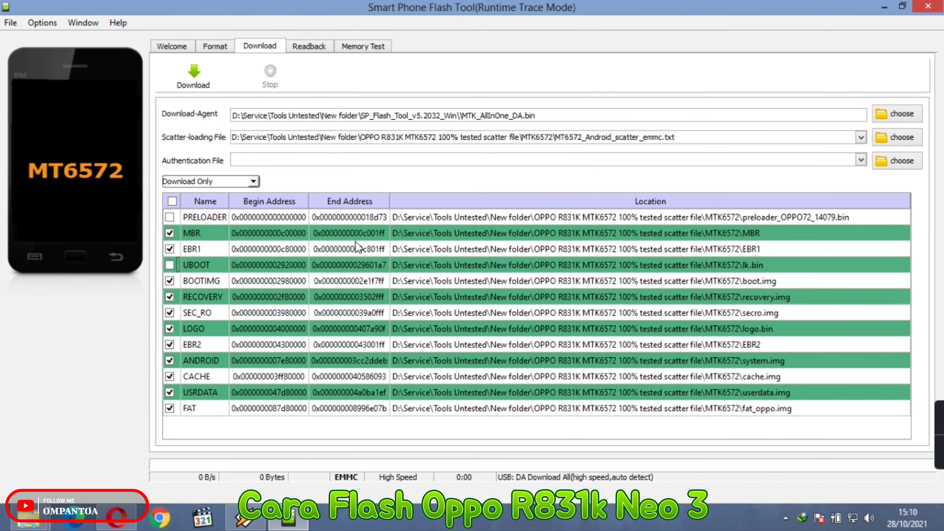
click(190, 72)
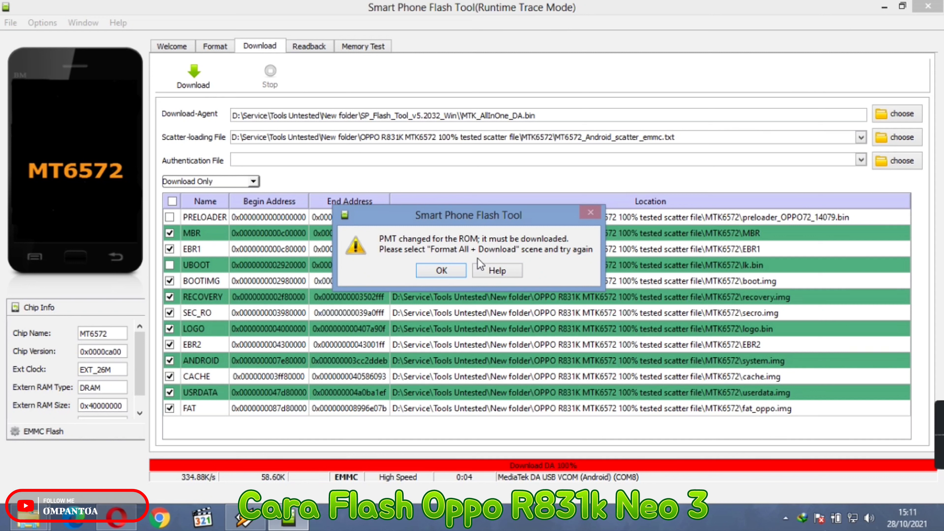
click(442, 270)
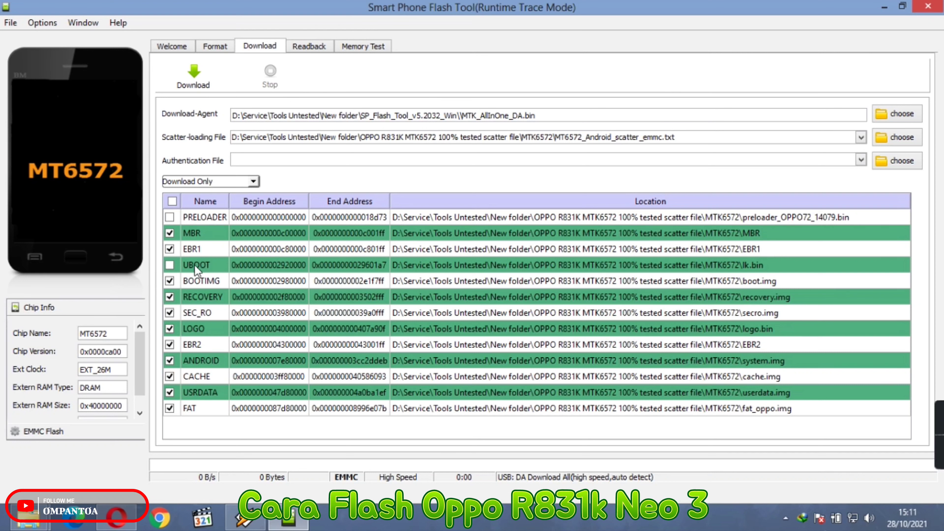
- Include UBOOT and PRELOADER again and try to flash all partitions in Download Only mode
click(171, 264)
click(170, 218)
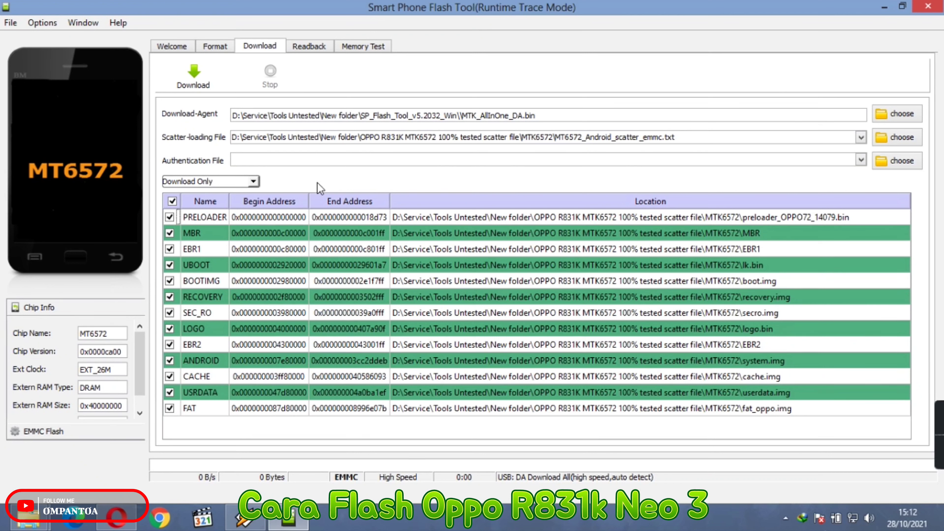
click(194, 74)
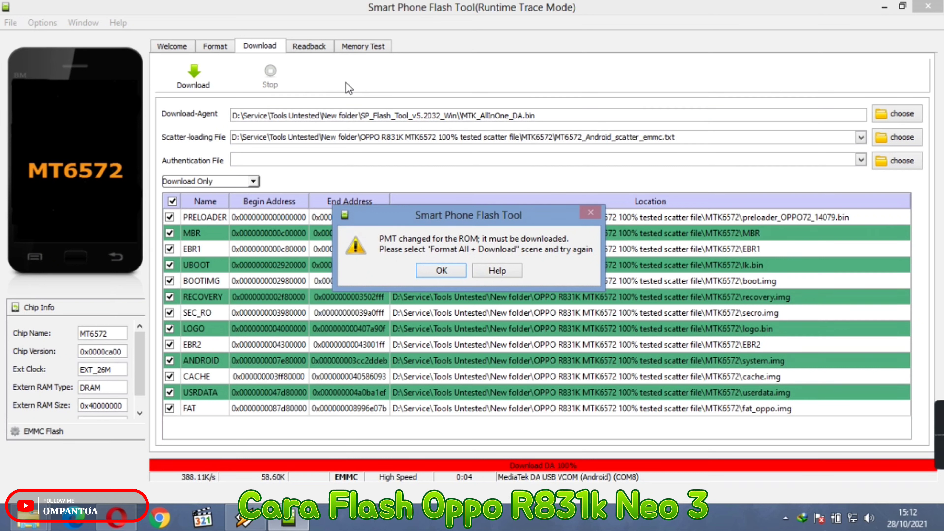
click(448, 268)
- Set the download mode to Format All + Download and start flashing the phone
click(253, 181)
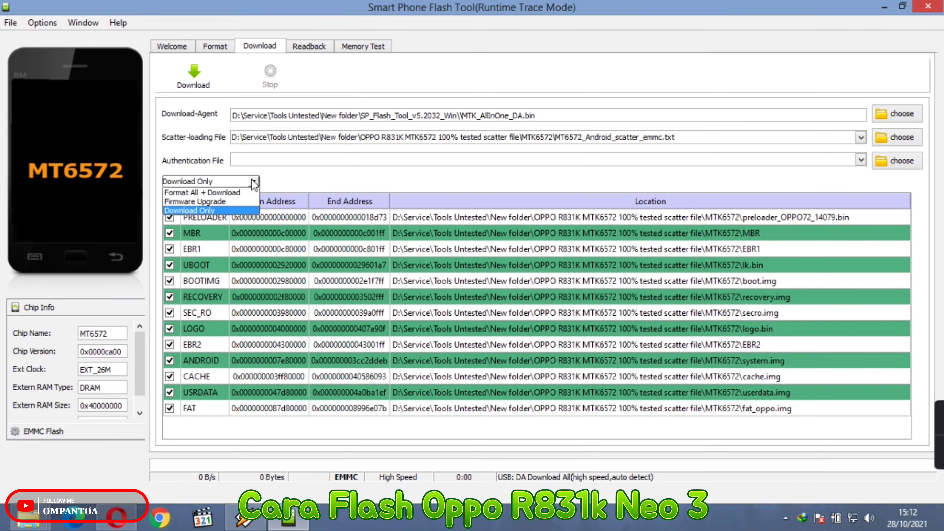
click(205, 192)
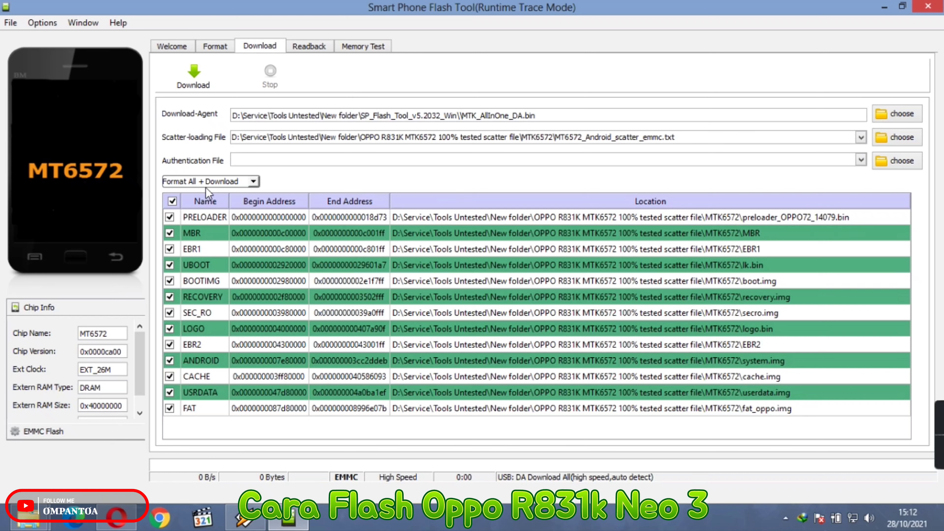
click(217, 82)
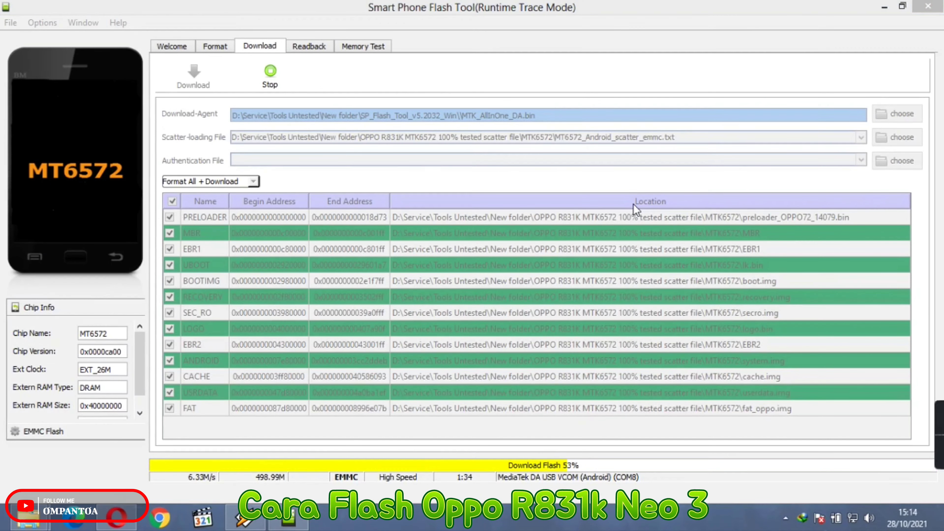
mouse_move(940, 447)
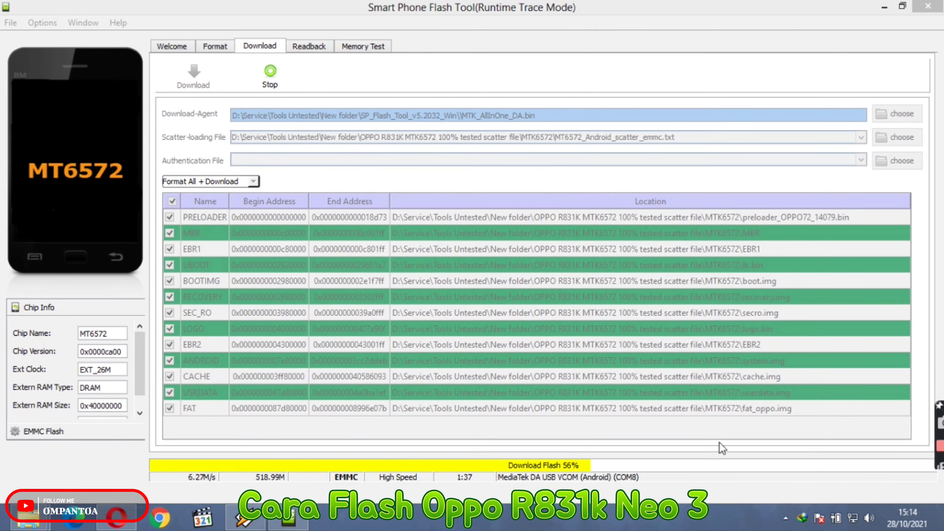